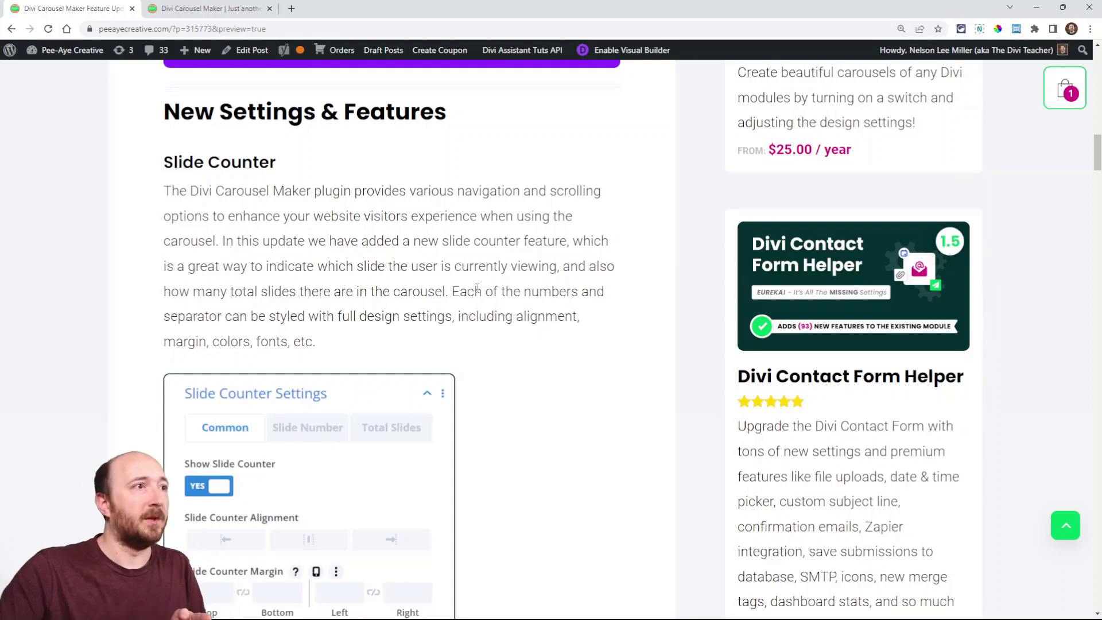
# - Look through the Slide Counter section of the update post as far as the example carousel
pyautogui.scroll(-4, 524, 306)
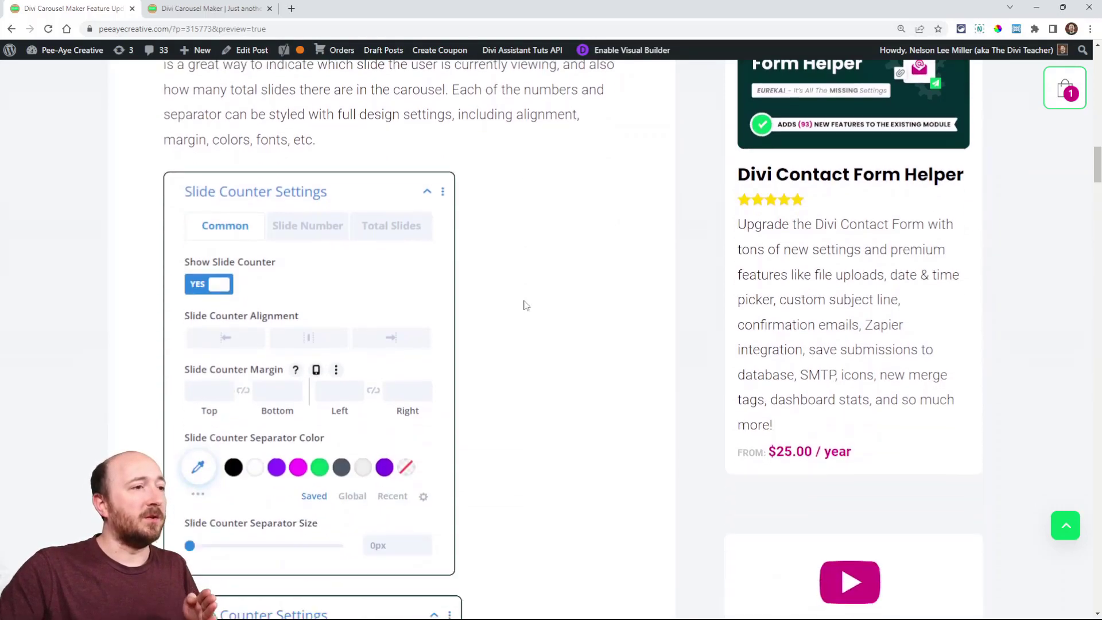
pyautogui.scroll(-20, 524, 307)
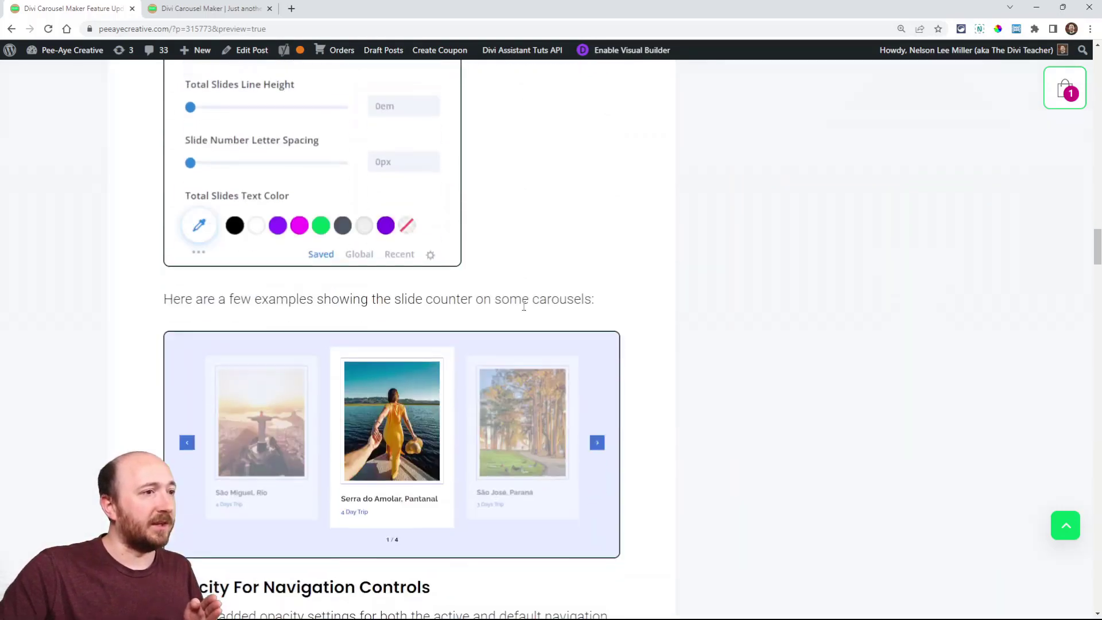
pyautogui.scroll(-1, 524, 313)
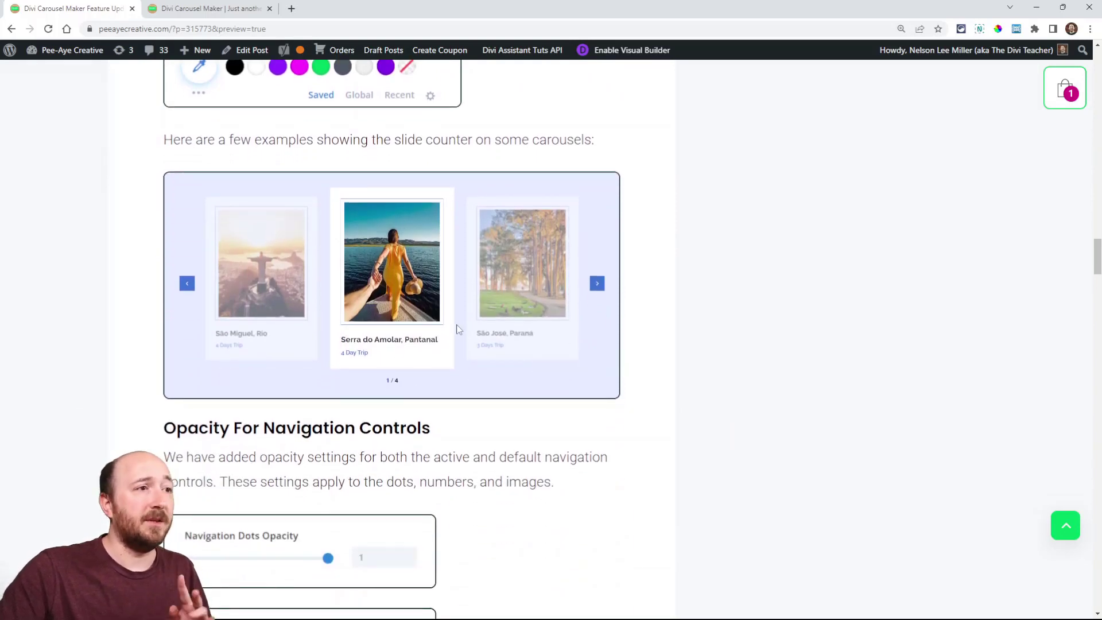
# - Switch to the Divi Carousel Maker demo page and view the slide counter in Carousel Demo 29 and the demos after it
pyautogui.click(199, 11)
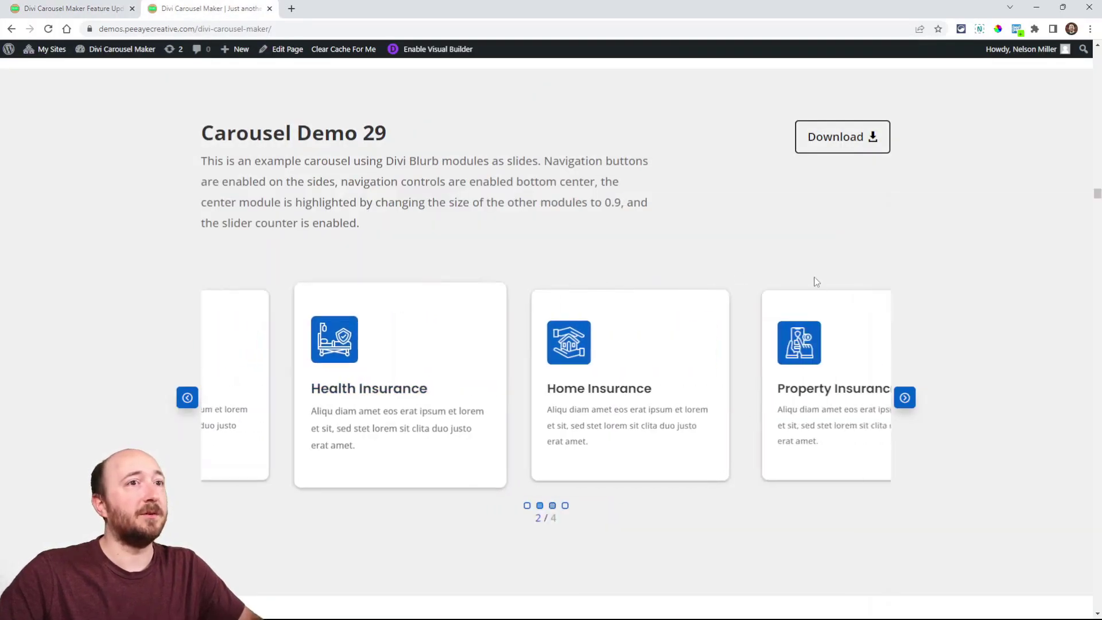
pyautogui.scroll(-1, 914, 283)
pyautogui.scroll(1, 914, 283)
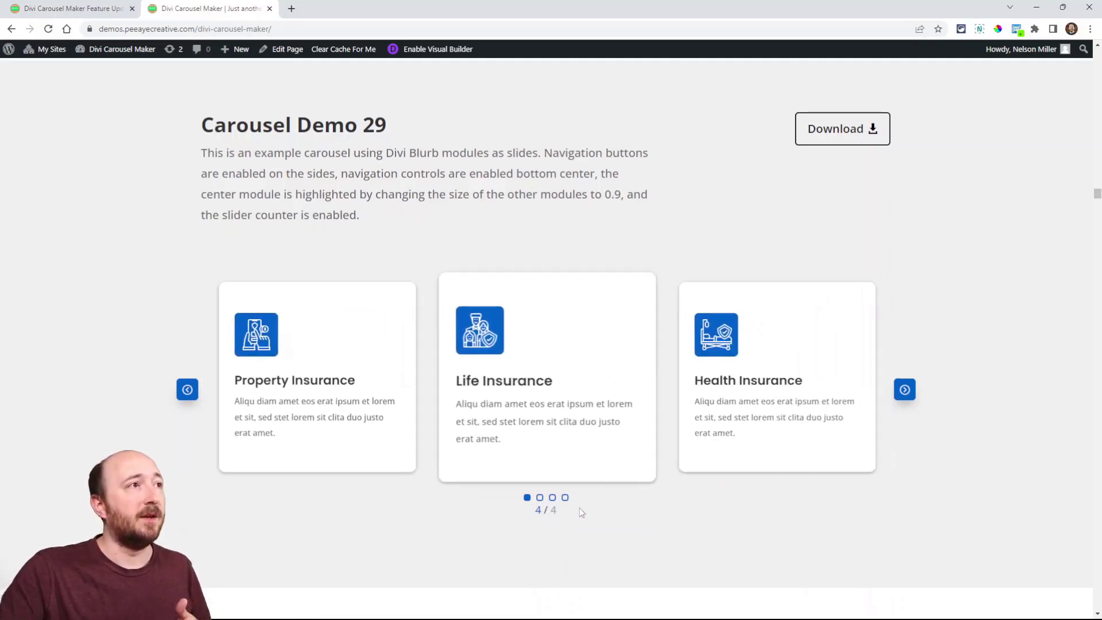
pyautogui.scroll(-10, 580, 508)
pyautogui.scroll(-20, 393, 370)
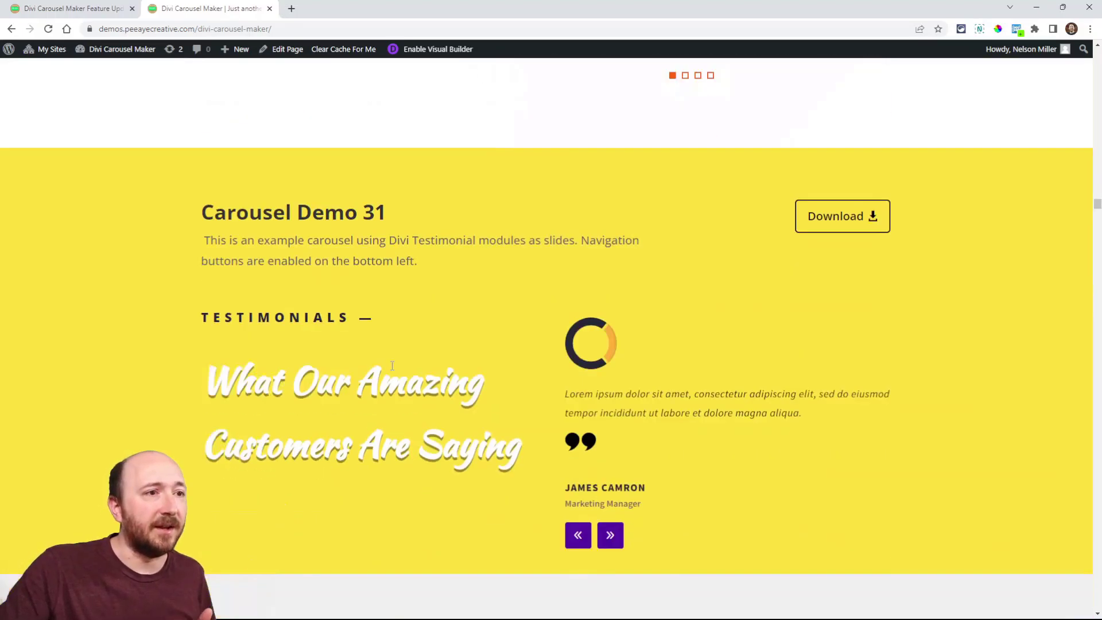
pyautogui.scroll(-7, 391, 366)
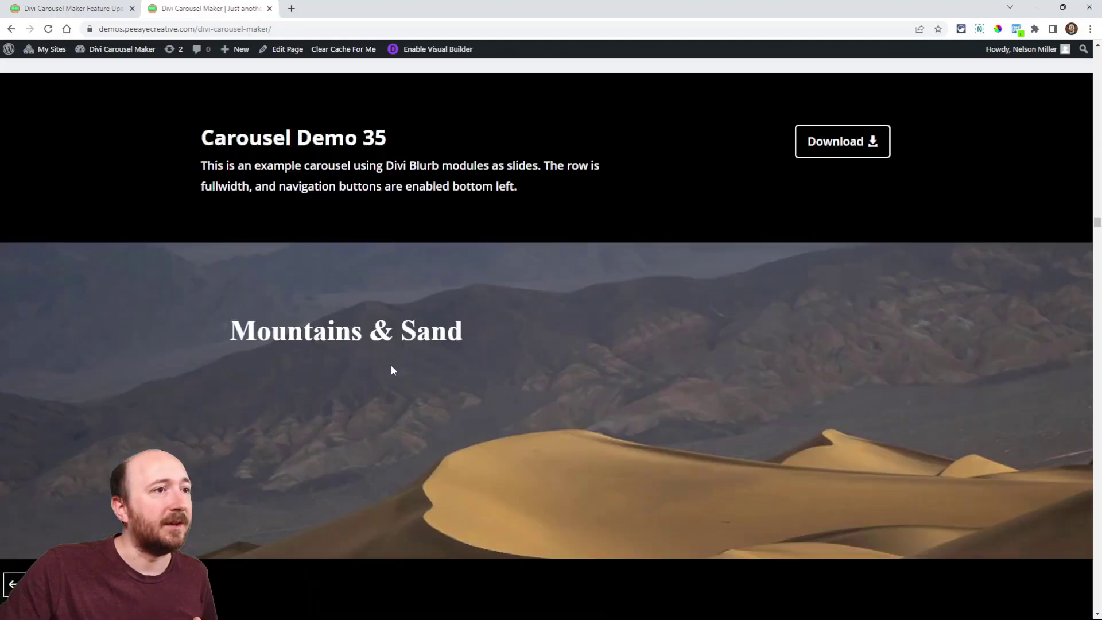
# - Return to the update post and examine the Common options in the Slide Counter Settings, including alignment, margin and separator
pyautogui.click(53, 8)
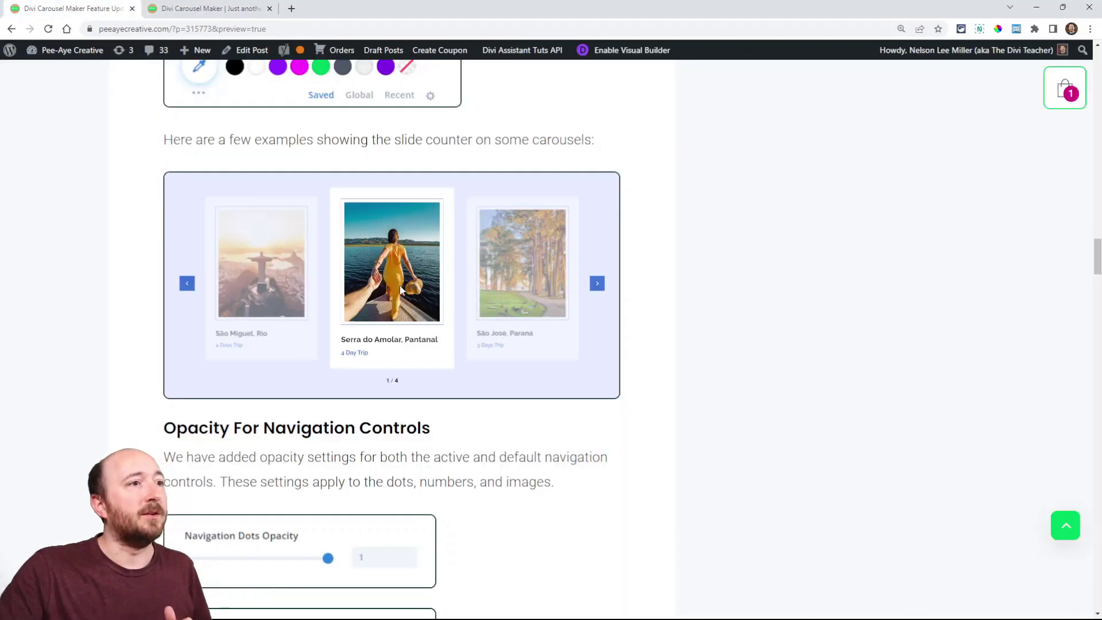
pyautogui.scroll(10, 534, 379)
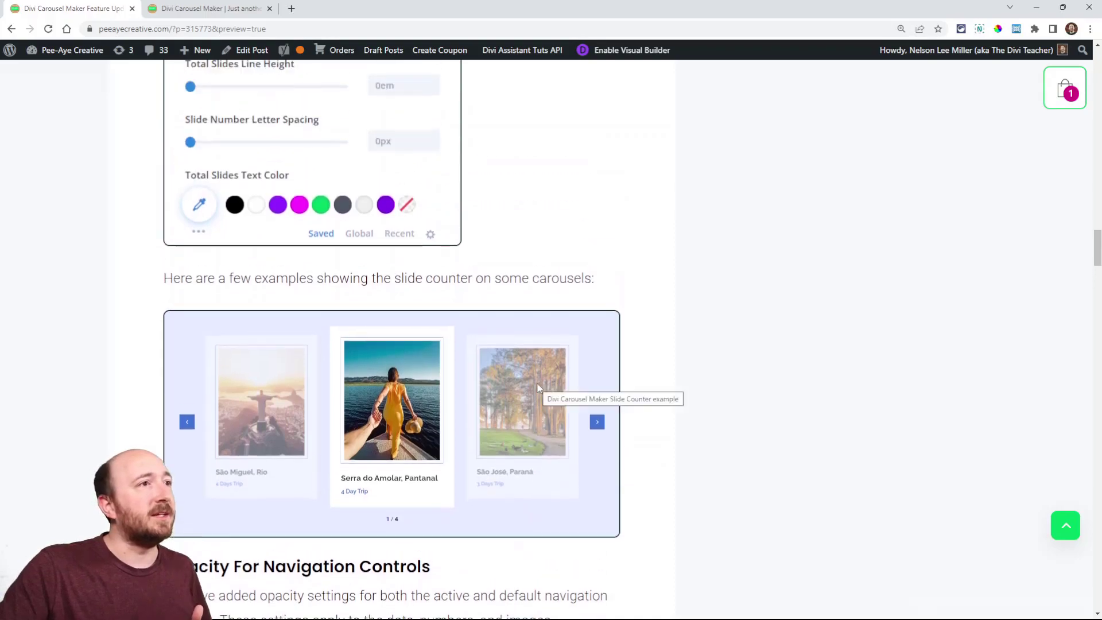
pyautogui.scroll(10, 538, 388)
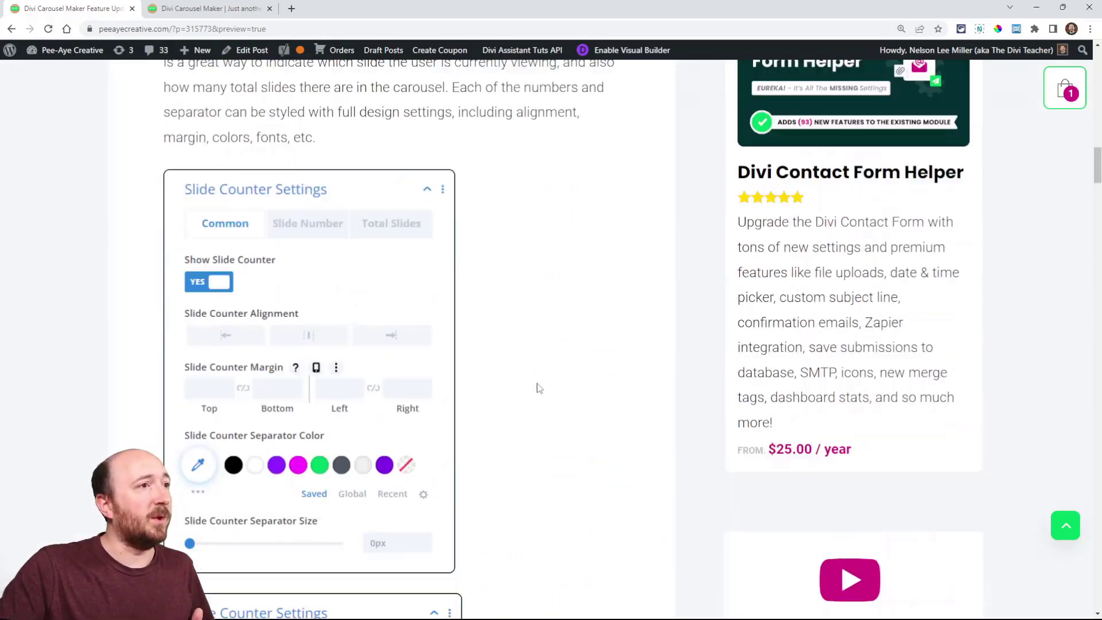
pyautogui.scroll(-1, 390, 325)
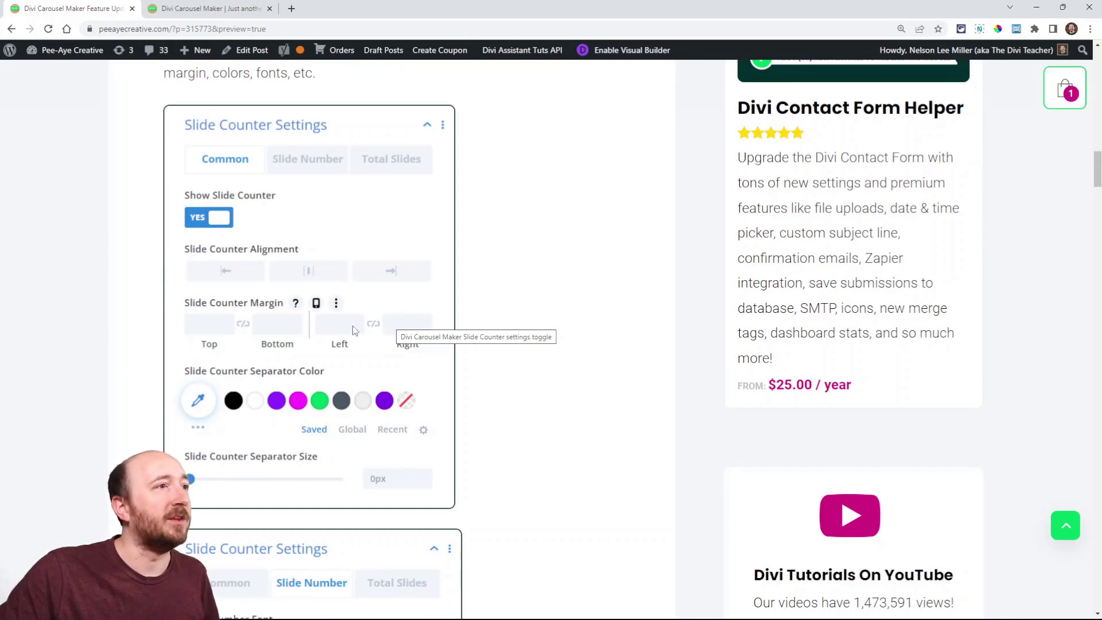
pyautogui.scroll(-1, 354, 332)
pyautogui.scroll(1, 202, 151)
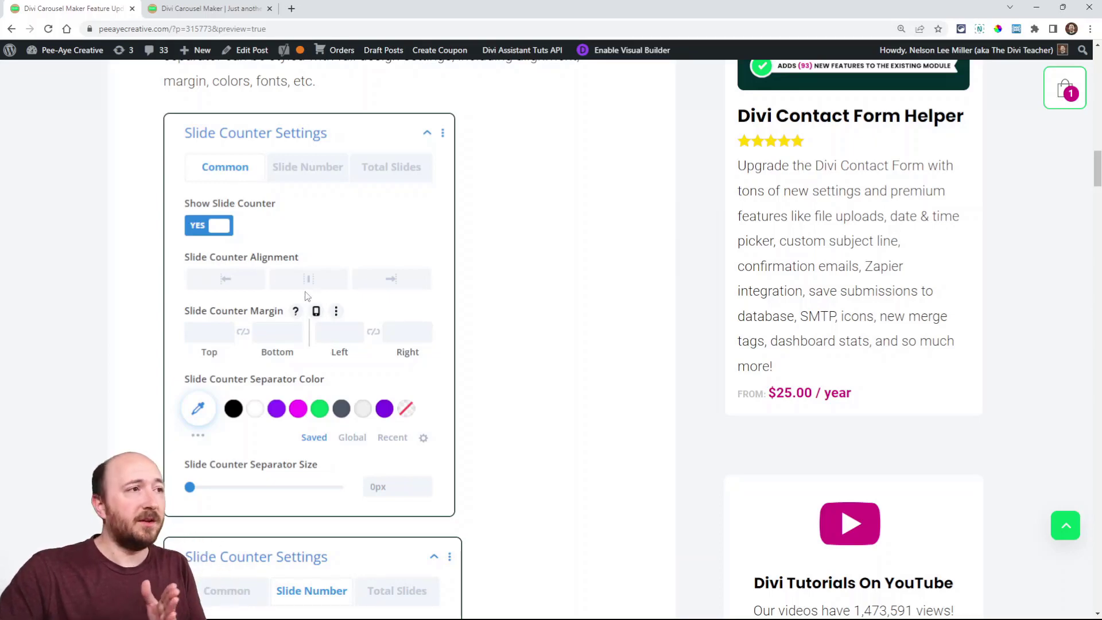
pyautogui.scroll(-1, 247, 385)
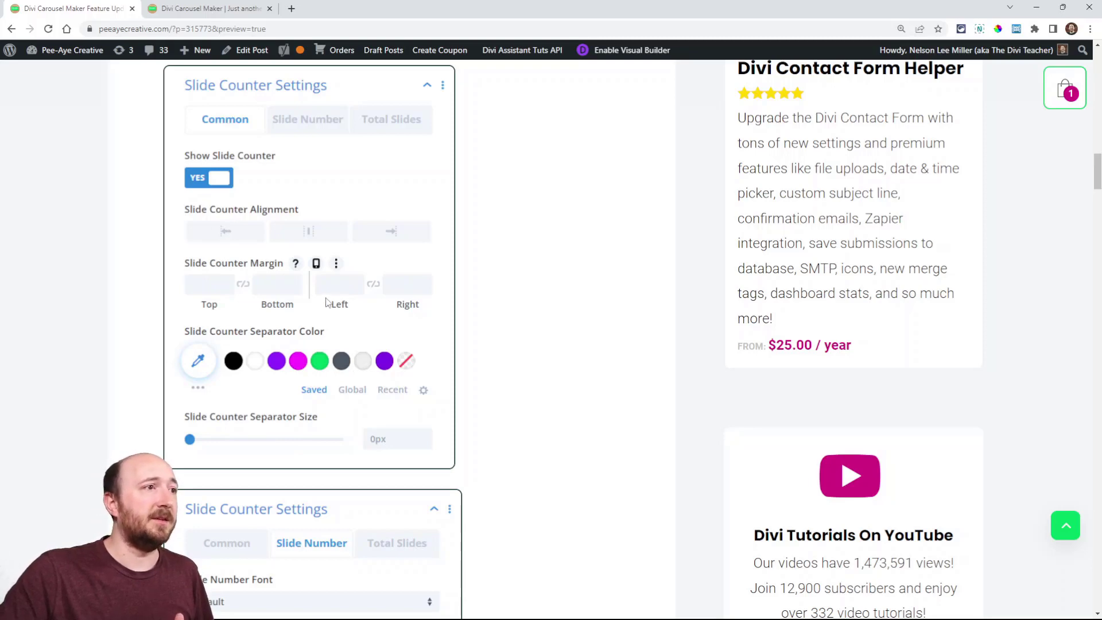
pyautogui.scroll(1, 323, 189)
# - Review the Slide Number and Total Slides styling options of the slide counter, down to the example carousel
pyautogui.scroll(-5, 355, 273)
pyautogui.scroll(-3, 354, 273)
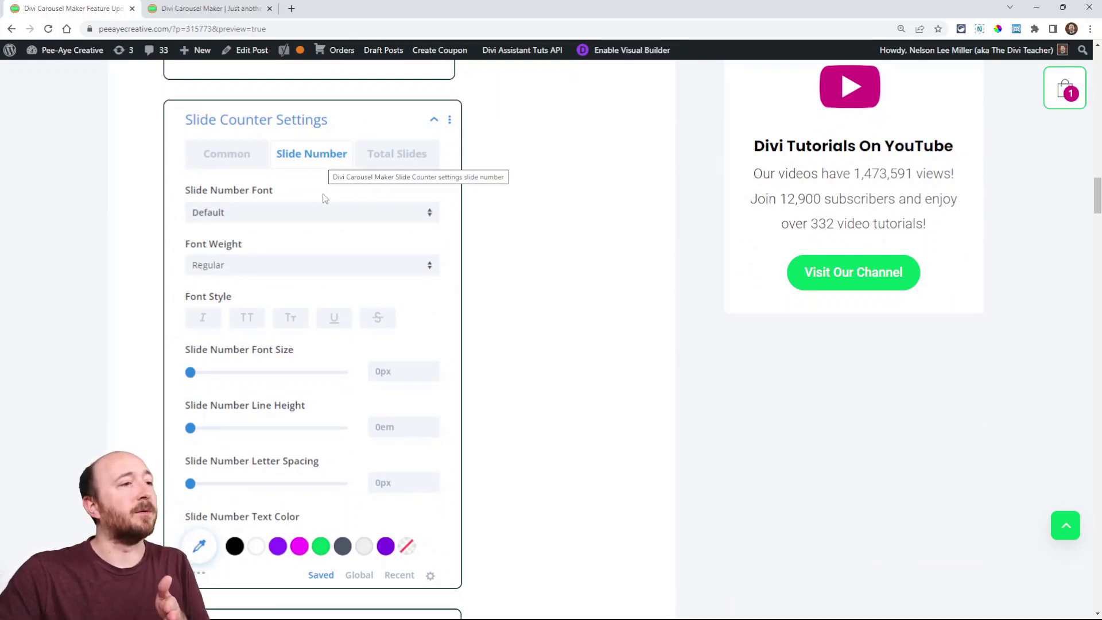
pyautogui.scroll(-1, 323, 198)
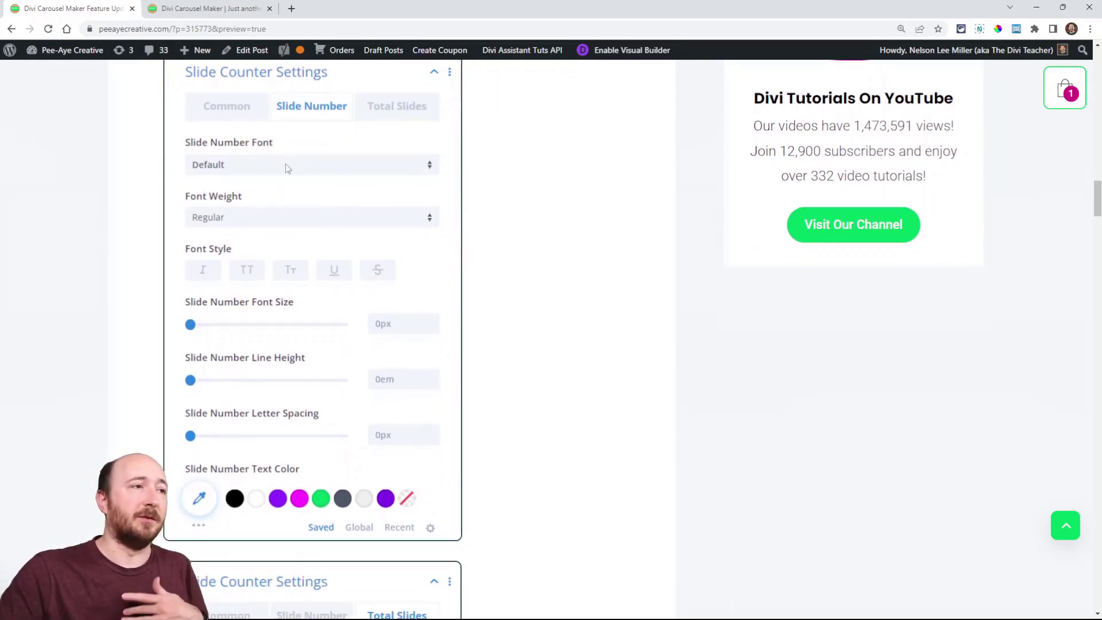
pyautogui.scroll(-4, 324, 335)
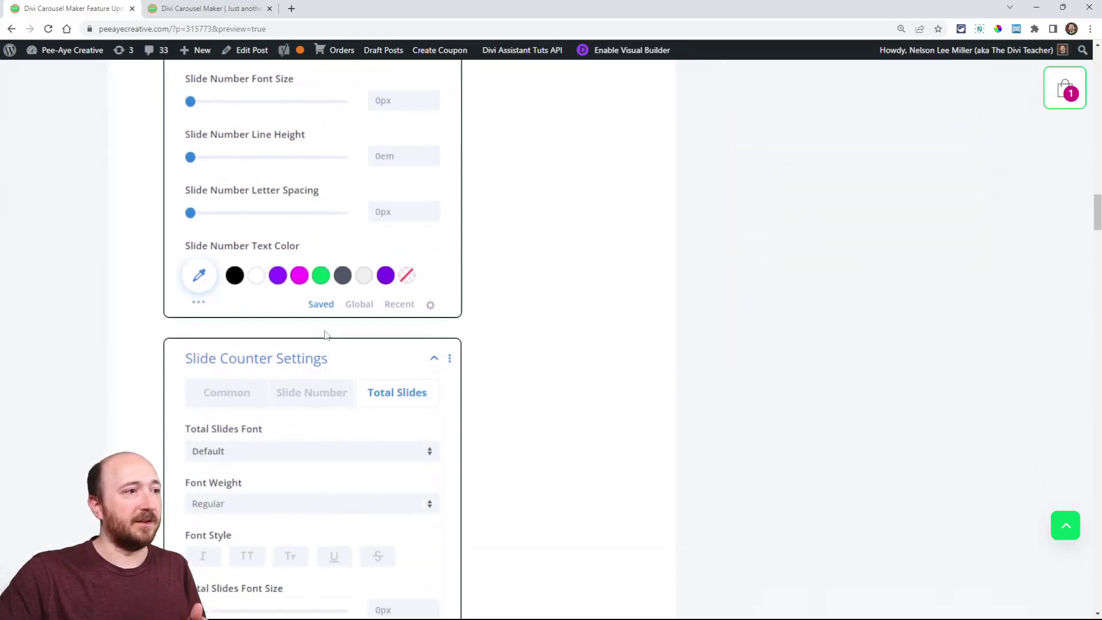
pyautogui.scroll(-5, 324, 336)
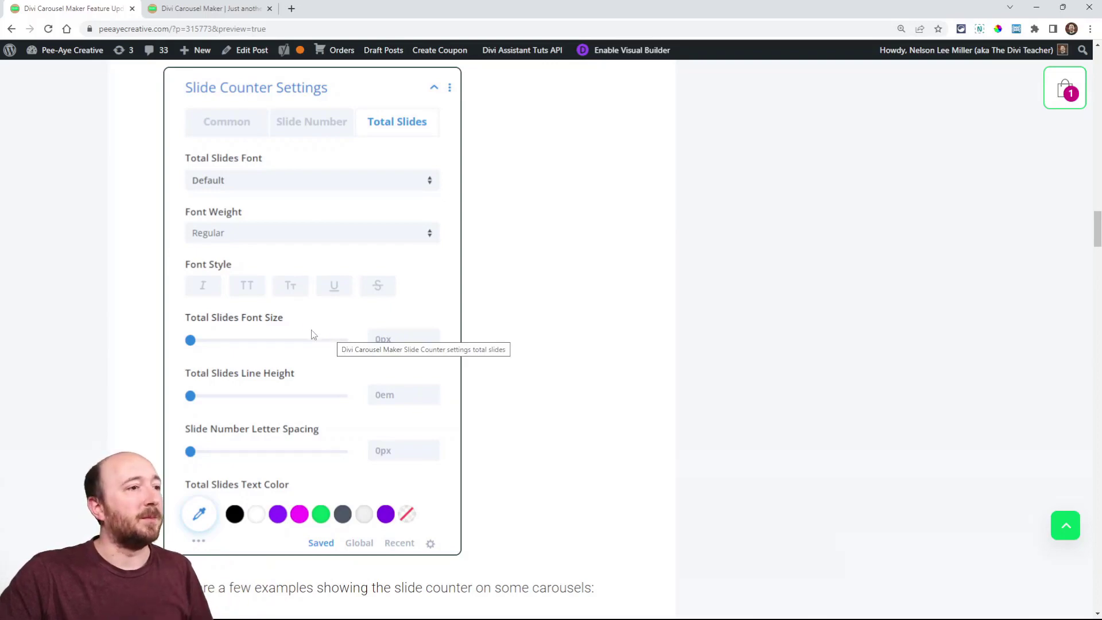
pyautogui.scroll(-6, 332, 338)
pyautogui.scroll(-2, 339, 291)
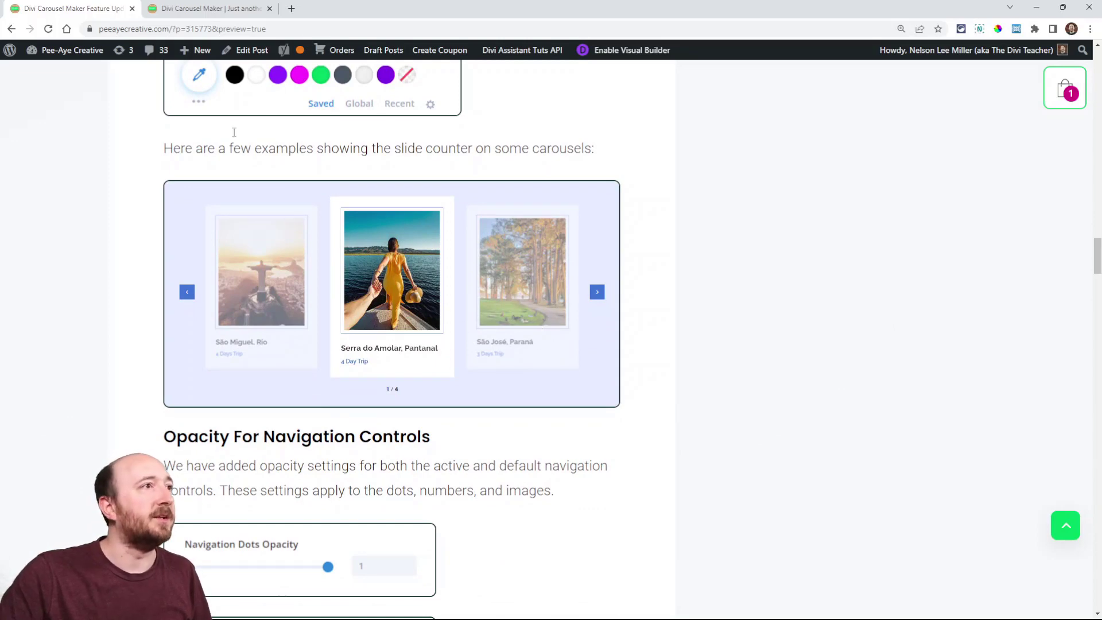
# - Switch to the demo page and view the slide counter below the travel carousel in Carousel Demo 50
pyautogui.click(198, 8)
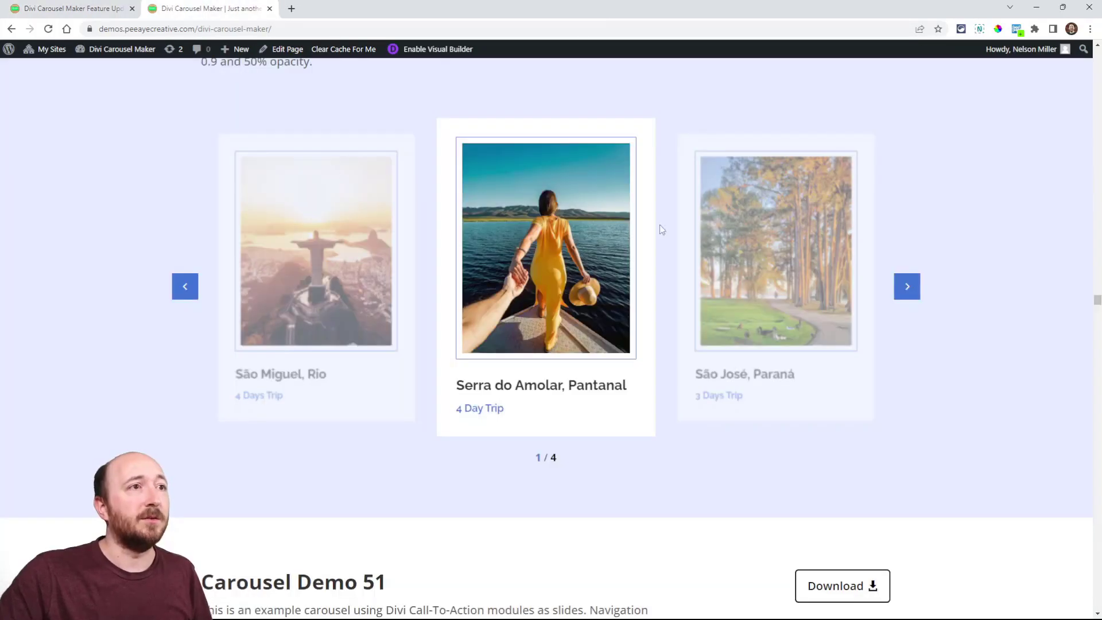
pyautogui.scroll(2, 661, 226)
pyautogui.scroll(-1, 373, 123)
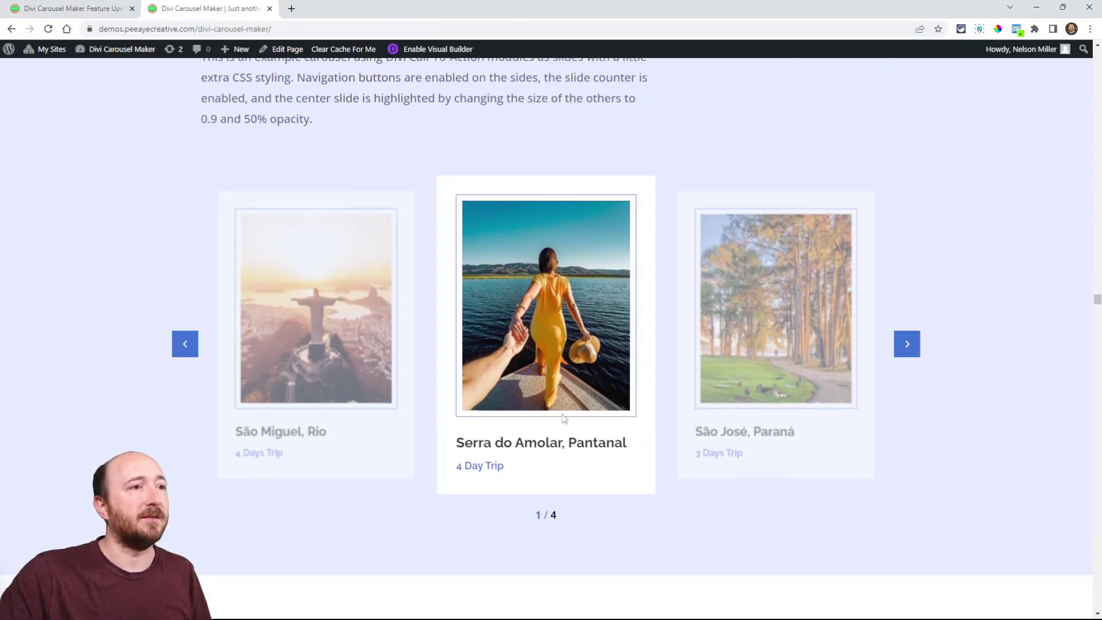
pyautogui.scroll(1, 642, 557)
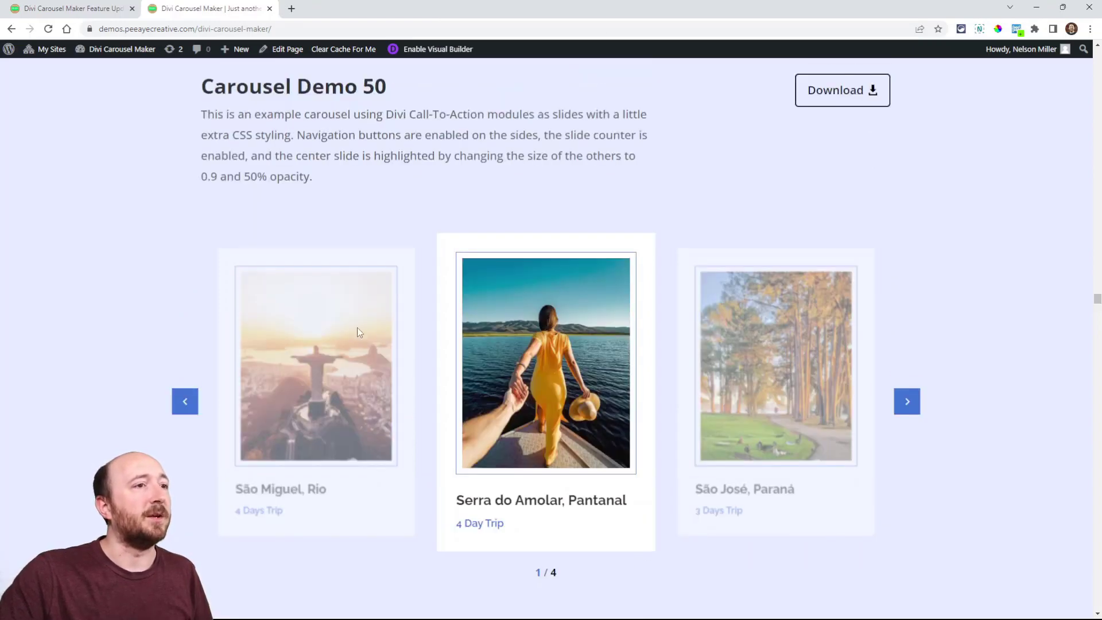
# - Return to the update post and read the Opacity For Navigation Controls section with its thumbnail controls example
pyautogui.click(79, 11)
pyautogui.scroll(-6, 479, 316)
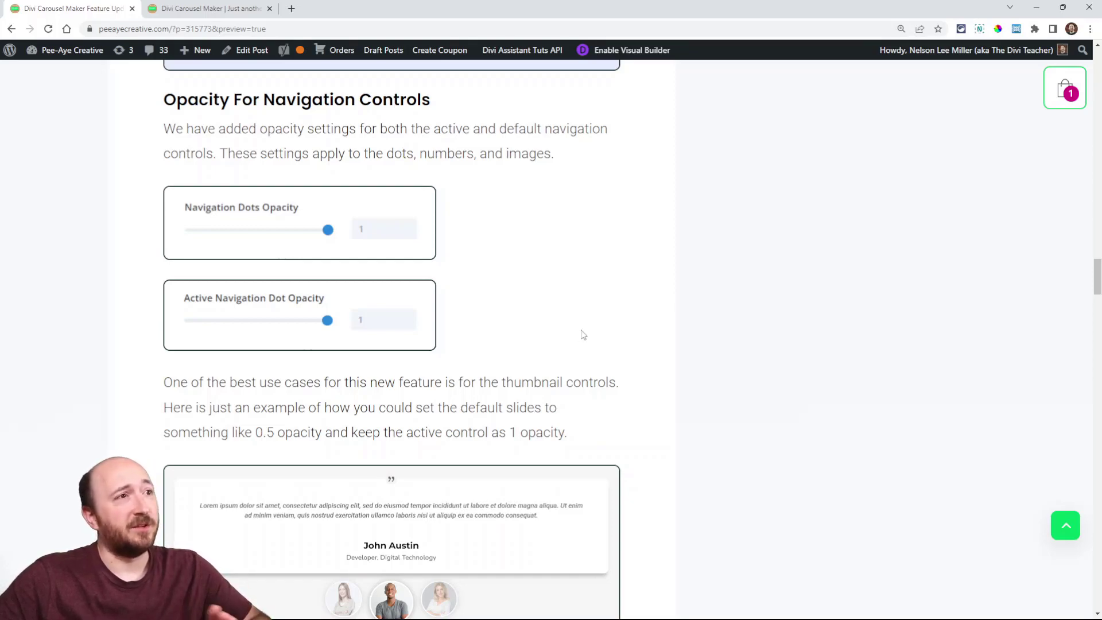
pyautogui.scroll(-3, 583, 335)
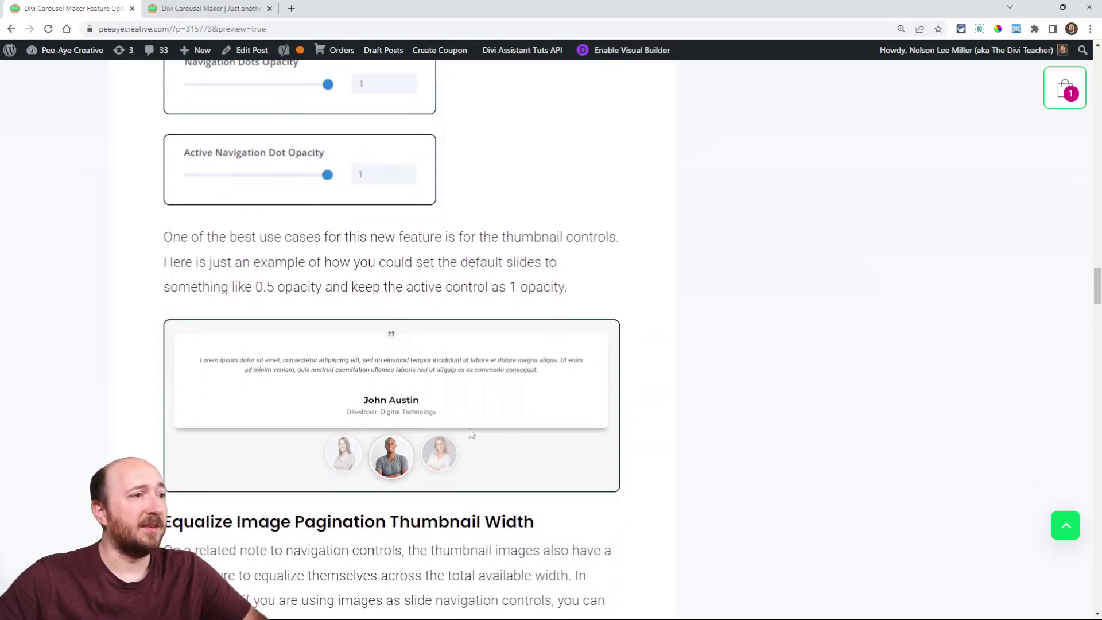
pyautogui.scroll(-2, 459, 442)
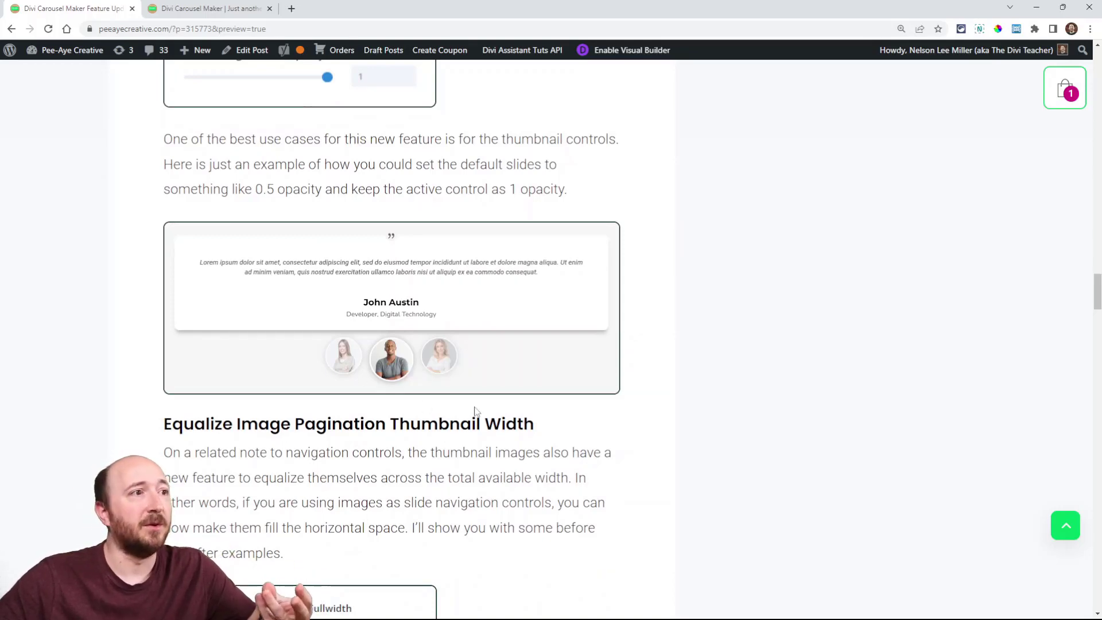
pyautogui.scroll(3, 379, 409)
pyautogui.scroll(2, 379, 409)
pyautogui.scroll(-5, 362, 399)
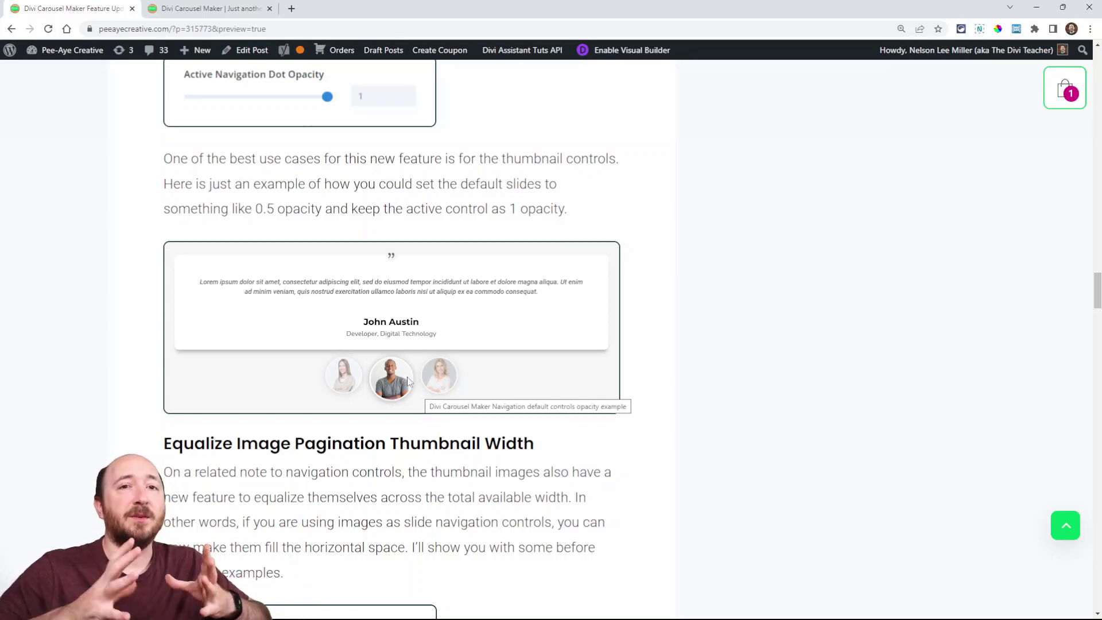
# - On the demo page, advance the video carousel in Carousel Demo 3 and view the Travel Exploration carousel's thumbnail controls
pyautogui.click(177, 11)
pyautogui.scroll(15, 701, 270)
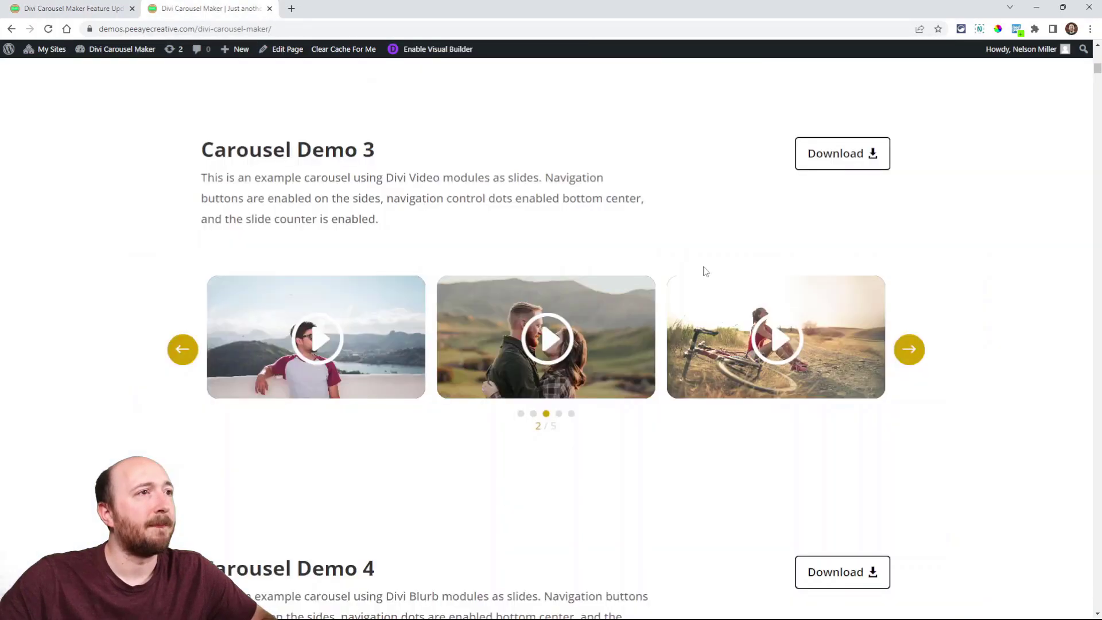
pyautogui.click(909, 406)
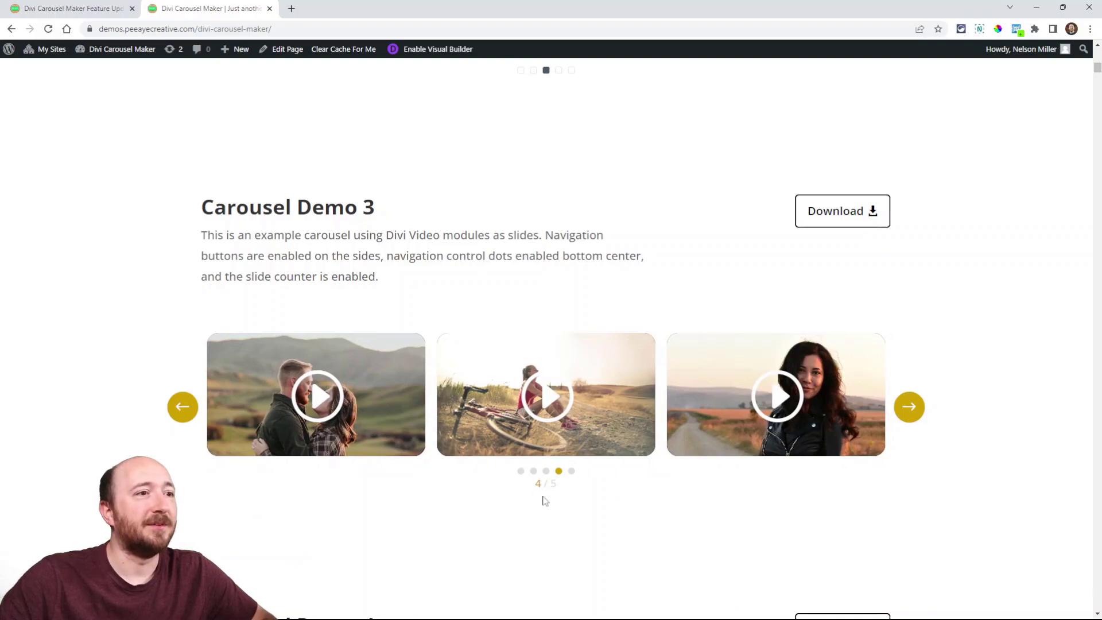
pyautogui.scroll(-5, 537, 497)
pyautogui.scroll(-20, 407, 253)
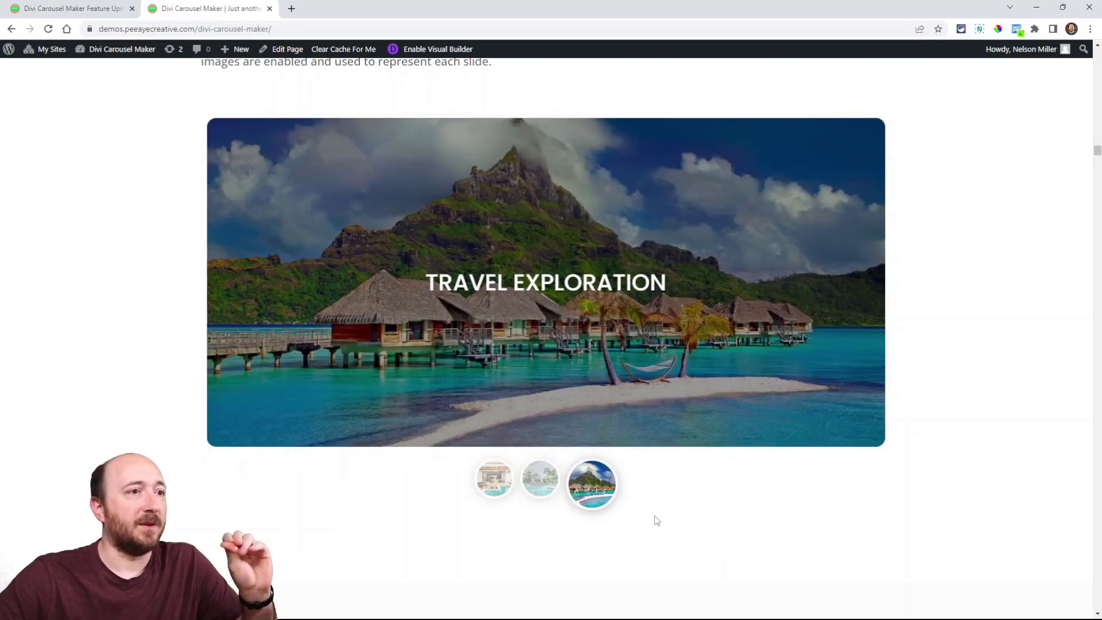
# - Return to the update post and compare the disabled and enabled examples under Equalize Image Pagination Thumbnail Width
pyautogui.click(68, 8)
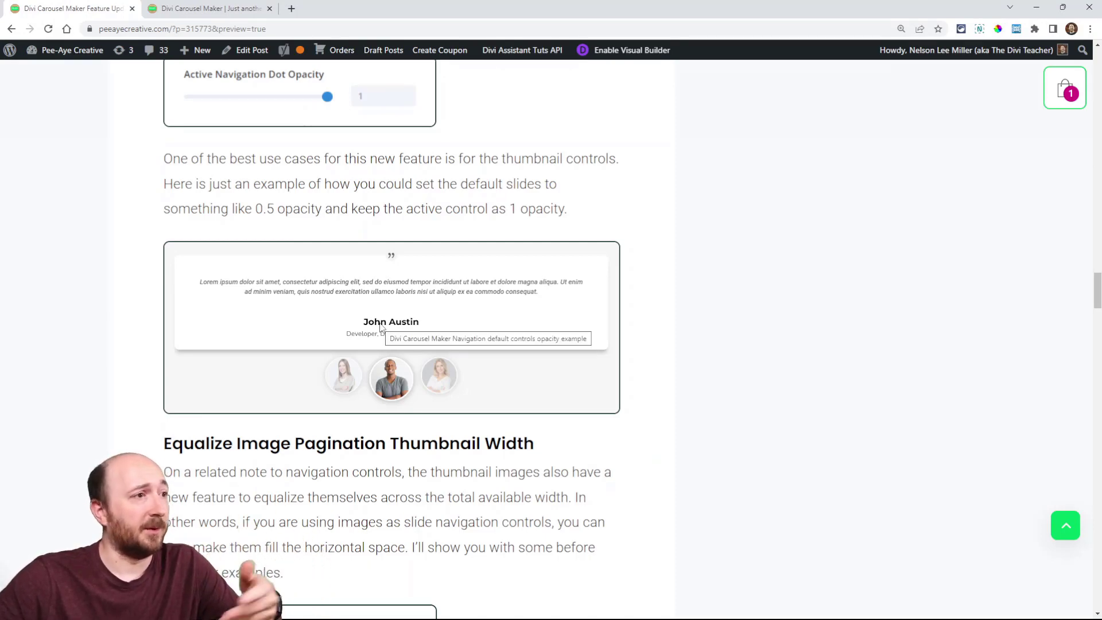
pyautogui.scroll(-5, 299, 313)
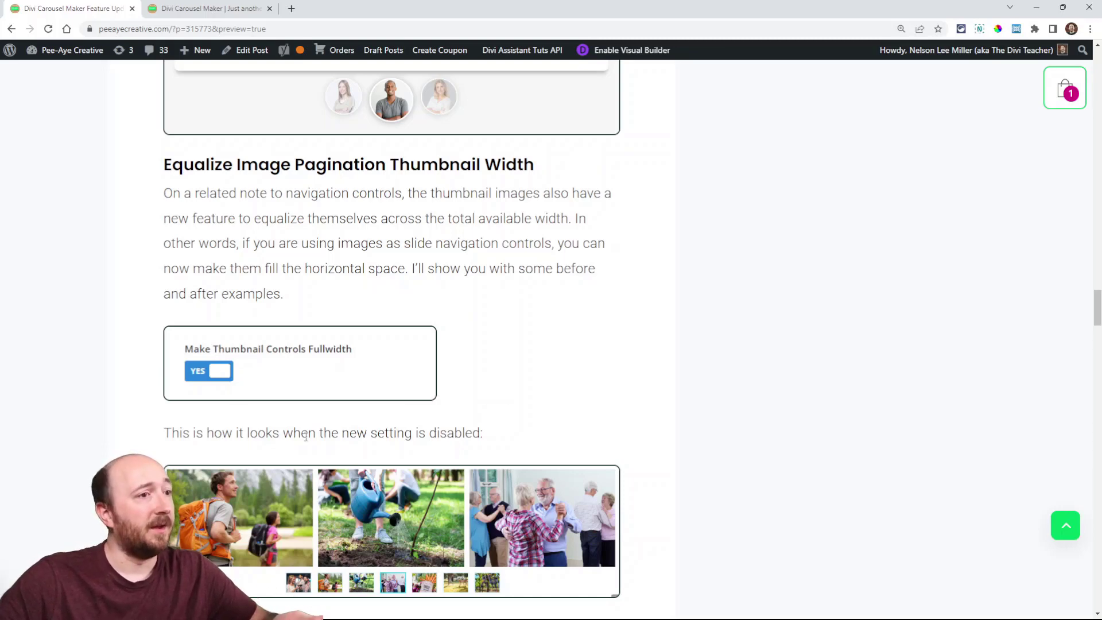
pyautogui.scroll(-1, 434, 424)
pyautogui.scroll(-3, 434, 423)
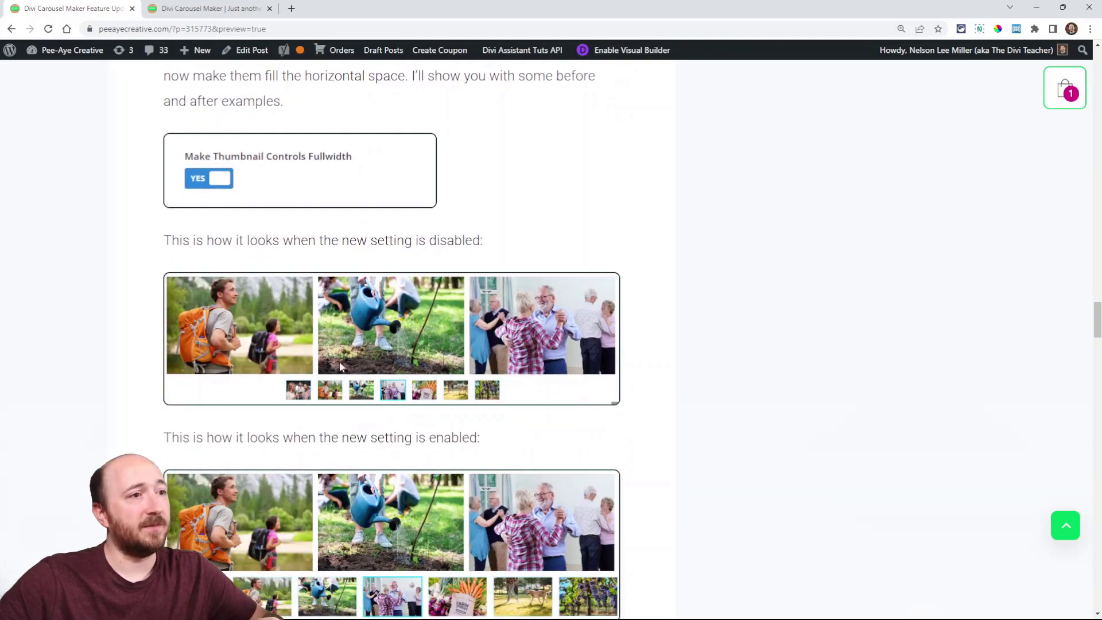
pyautogui.scroll(-1, 295, 223)
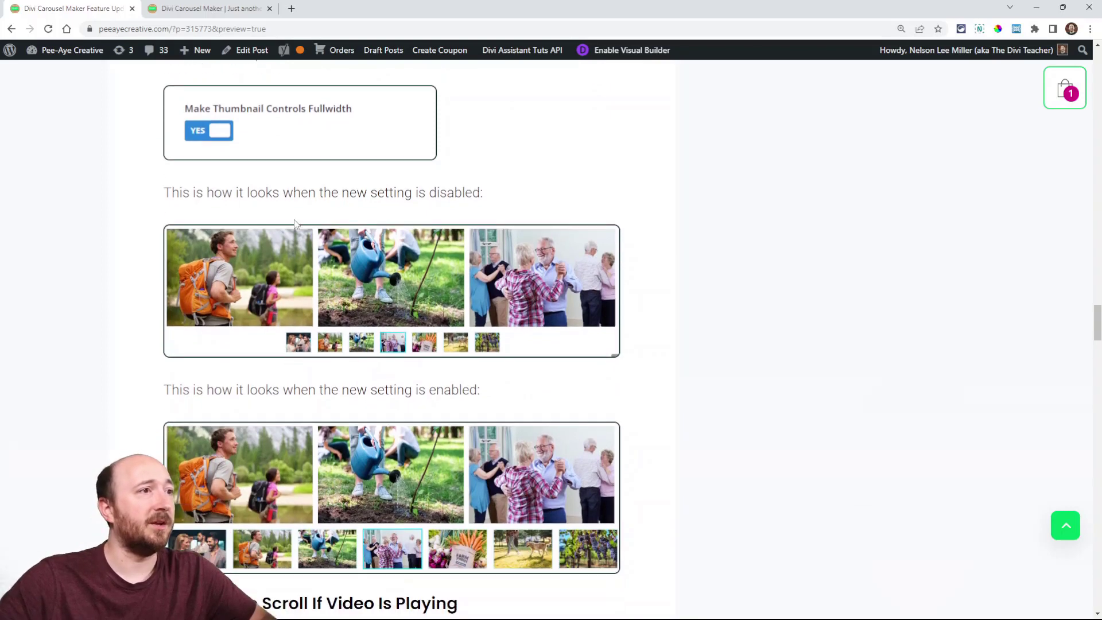
pyautogui.scroll(-3, 433, 278)
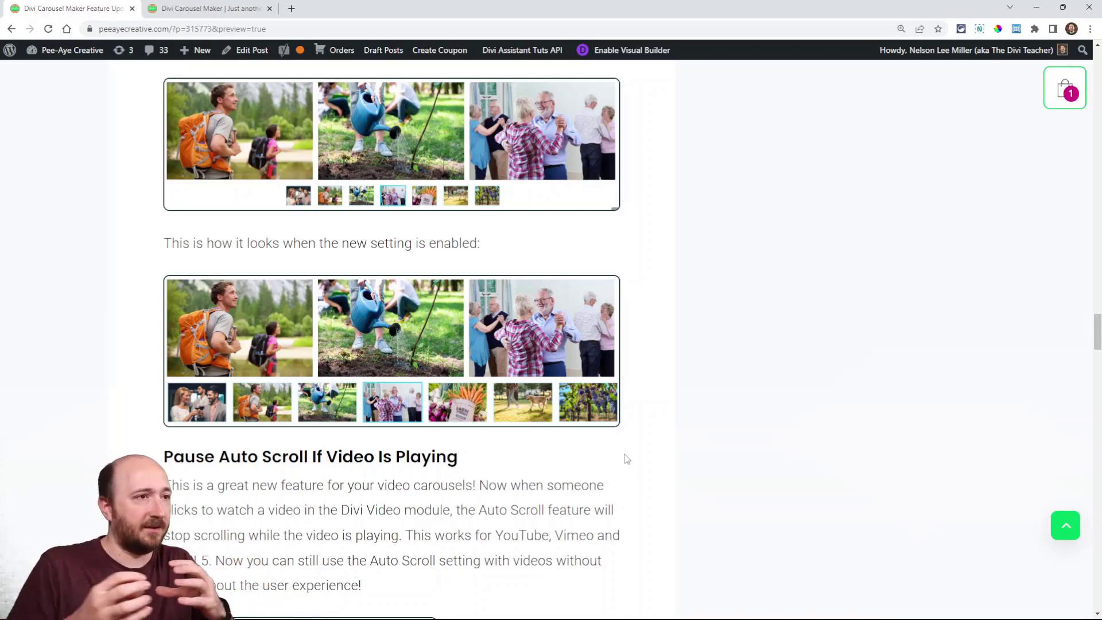
pyautogui.scroll(7, 598, 413)
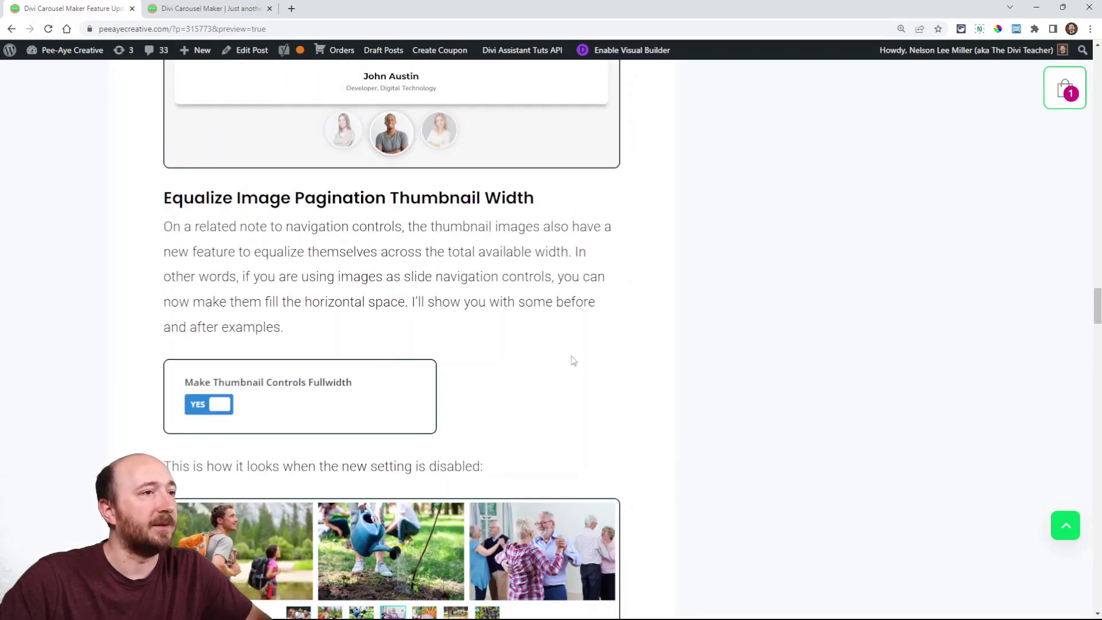
# - Read the Pause Auto Scroll If Video Is Playing section of the update post
pyautogui.scroll(-10, 665, 350)
pyautogui.scroll(-3, 666, 349)
pyautogui.scroll(1, 666, 349)
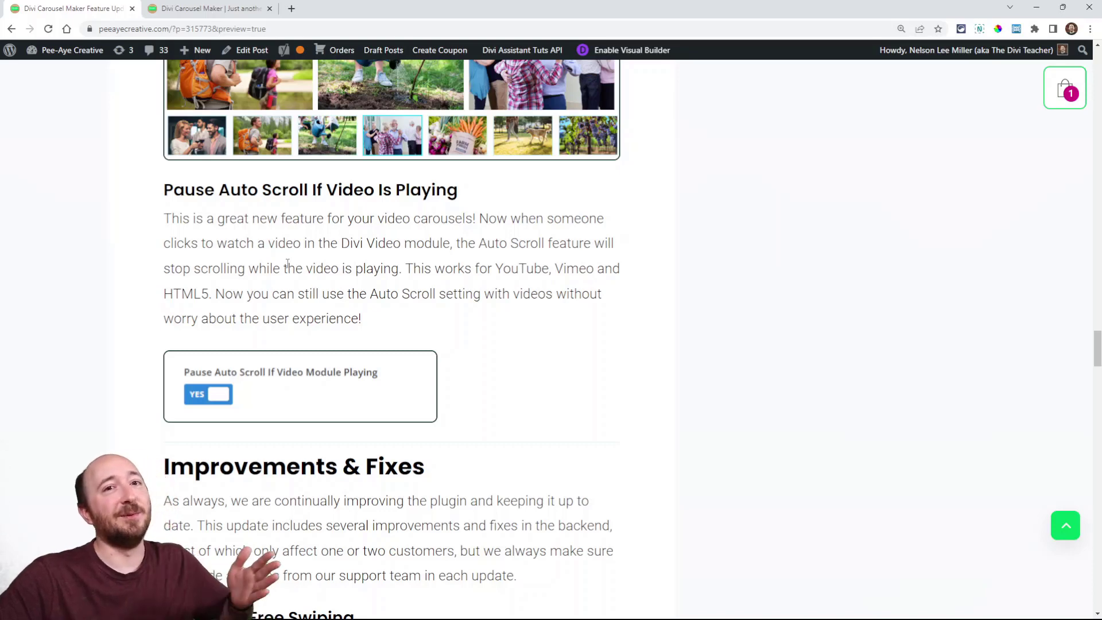
# - In the demo page's column Scroll Settings, turn Pause Auto Scroll If Video Module Playing off and back on, then save the column settings
pyautogui.click(206, 8)
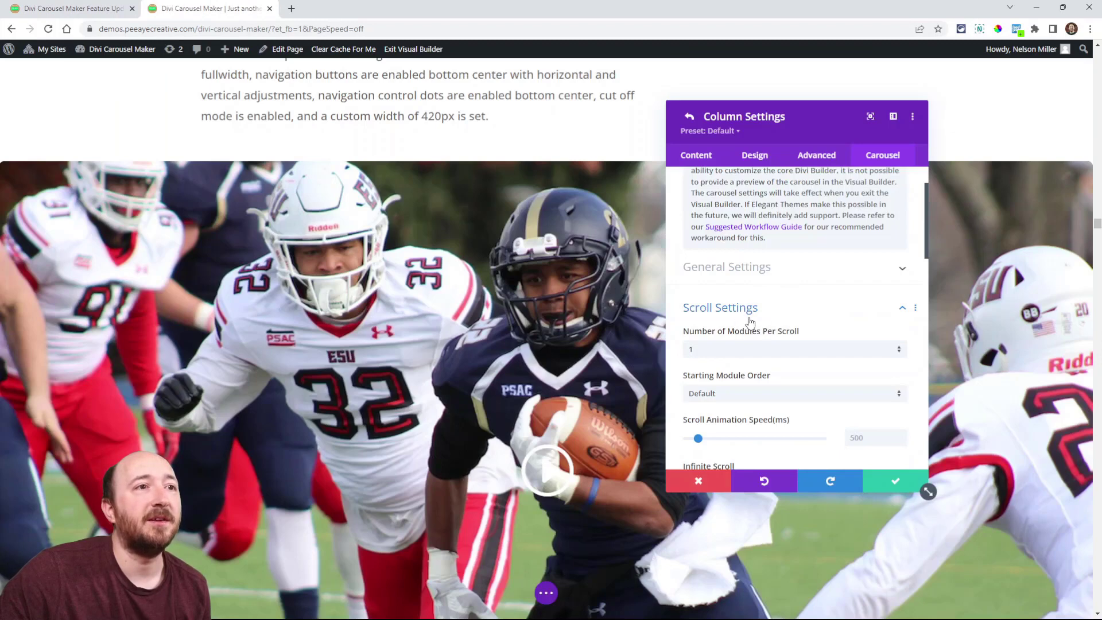
pyautogui.scroll(-6, 768, 317)
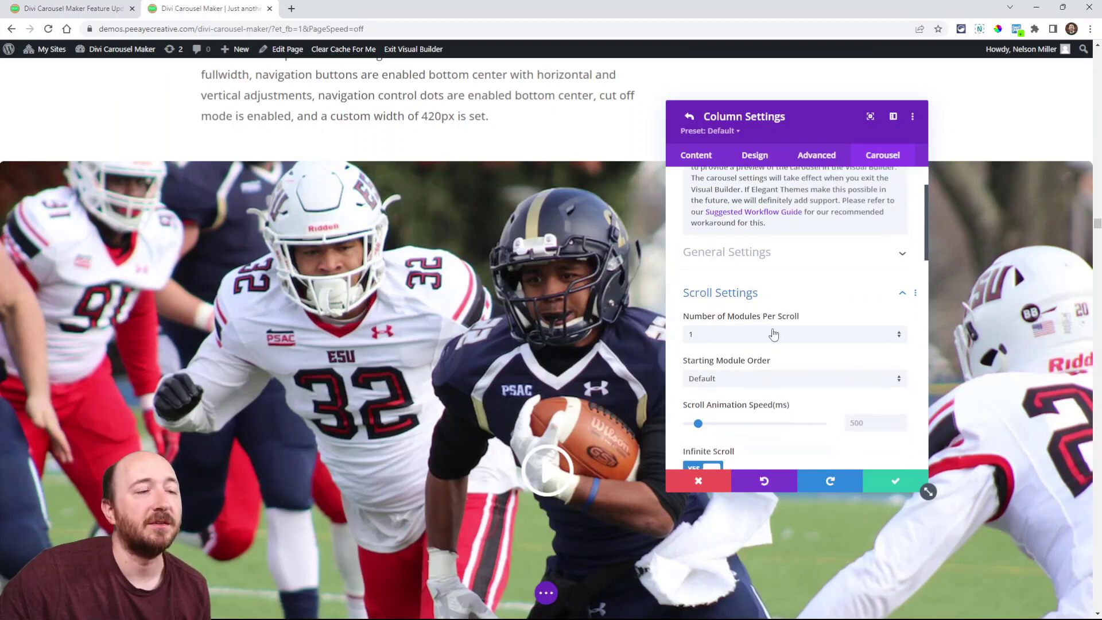
pyautogui.scroll(-1, 790, 348)
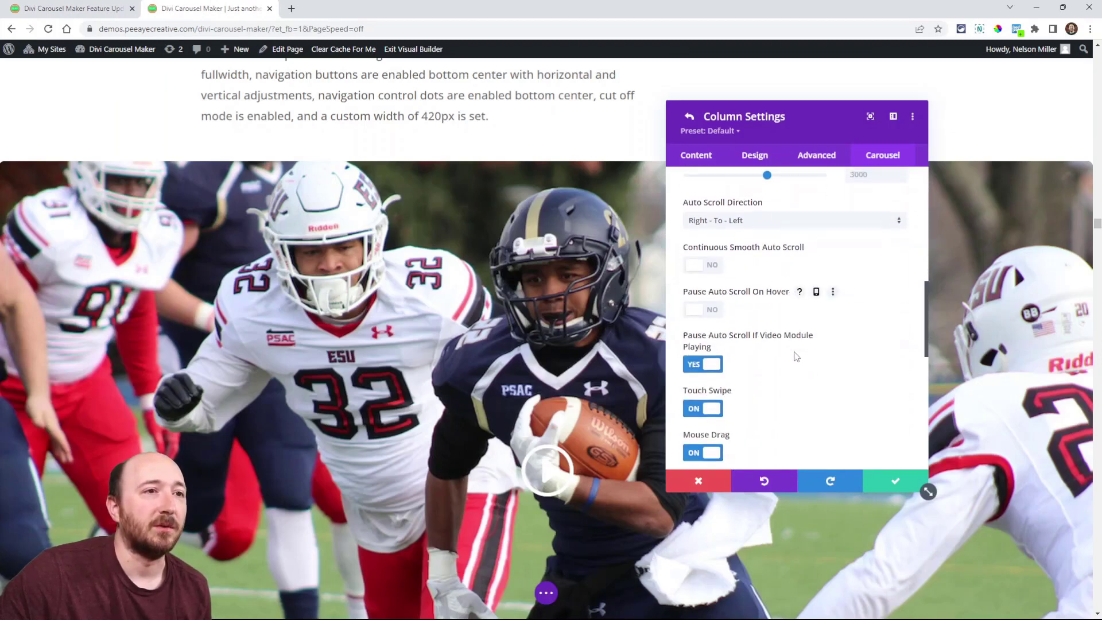
pyautogui.click(704, 363)
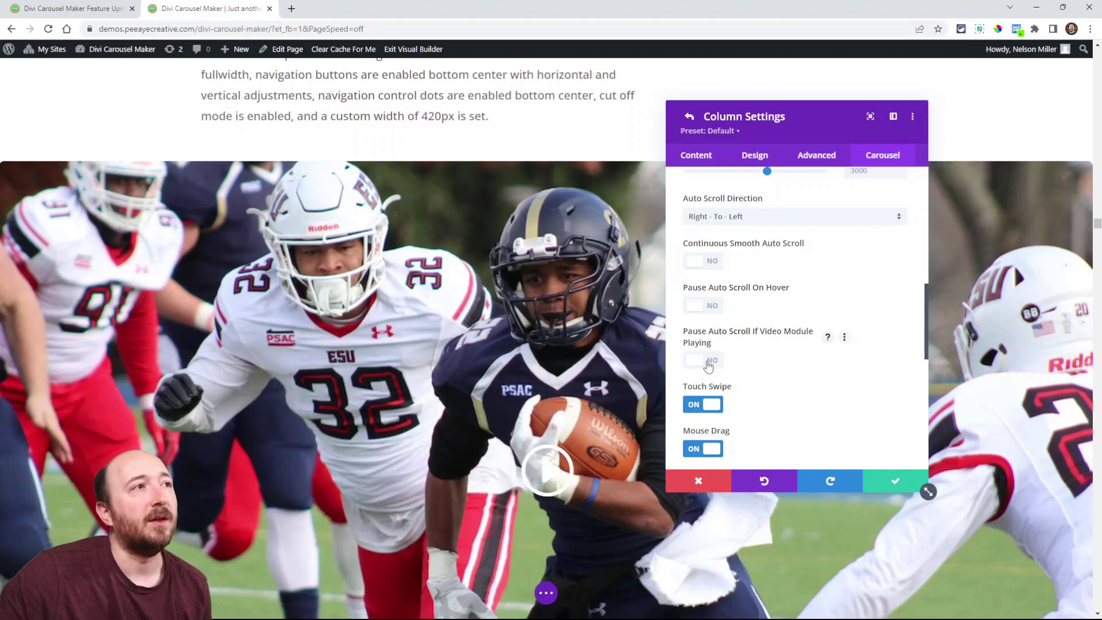
pyautogui.click(711, 367)
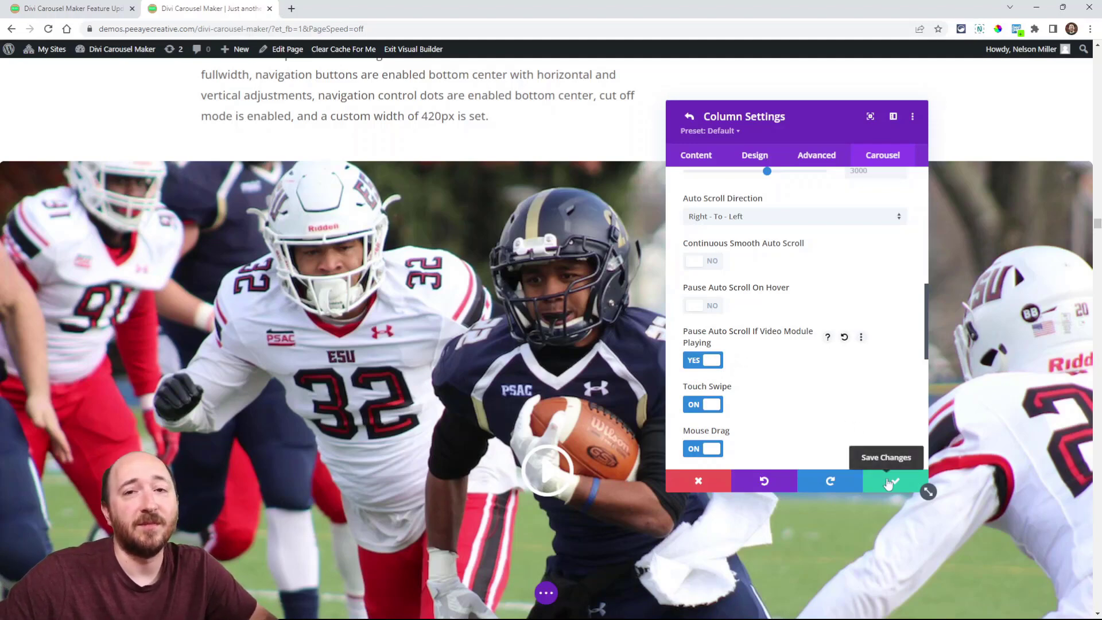
pyautogui.click(889, 484)
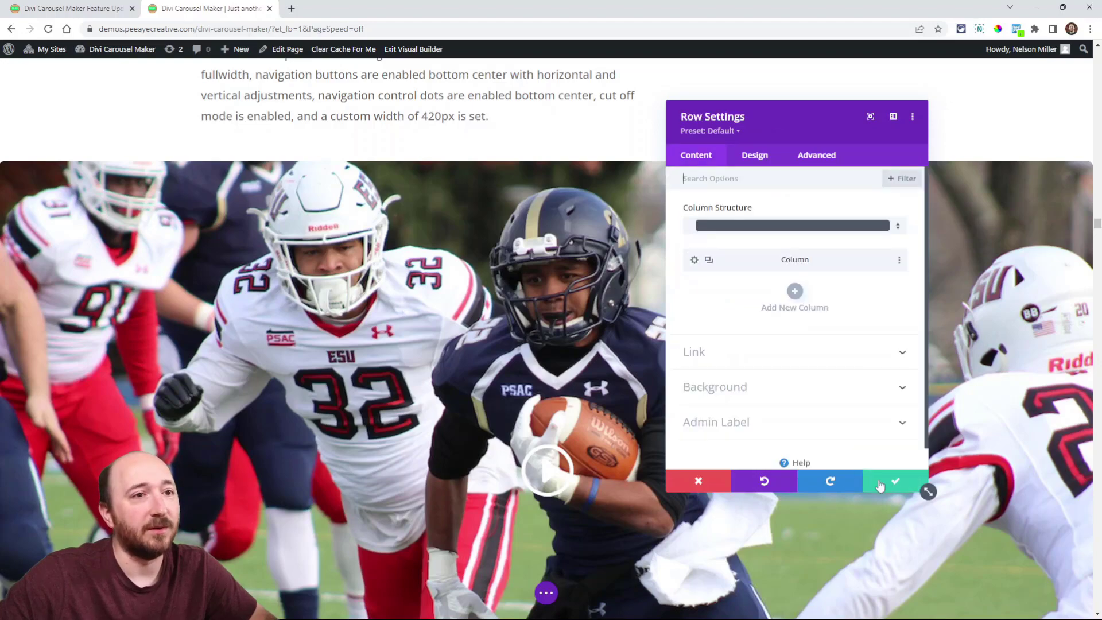